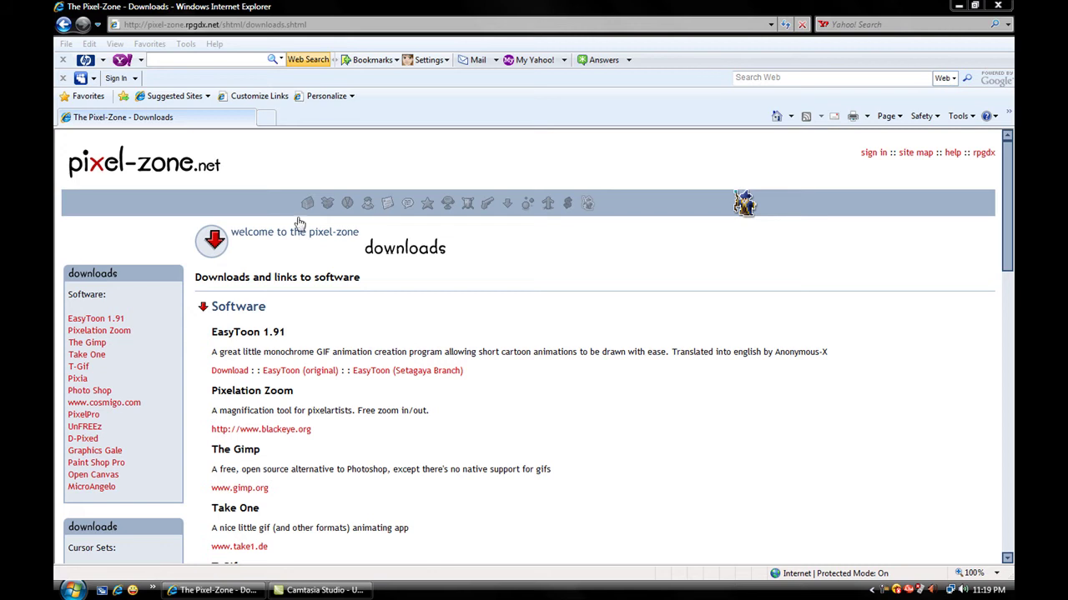
Step: Rerun the easytoon Google search and open the top pixel-zone.net result
left_click(63, 25)
left_click(63, 25)
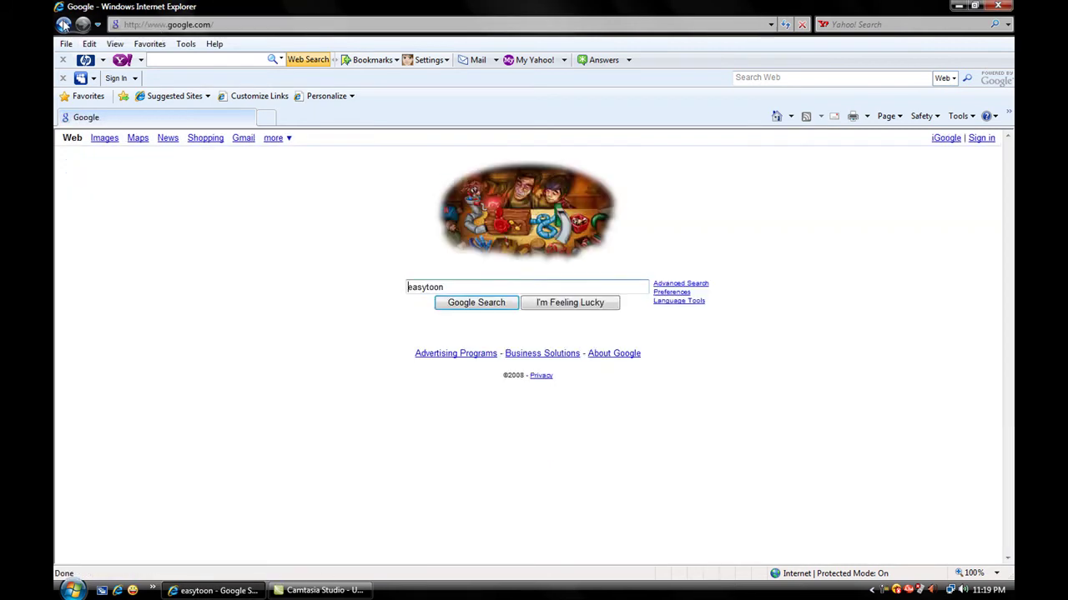
key("ctrl+a")
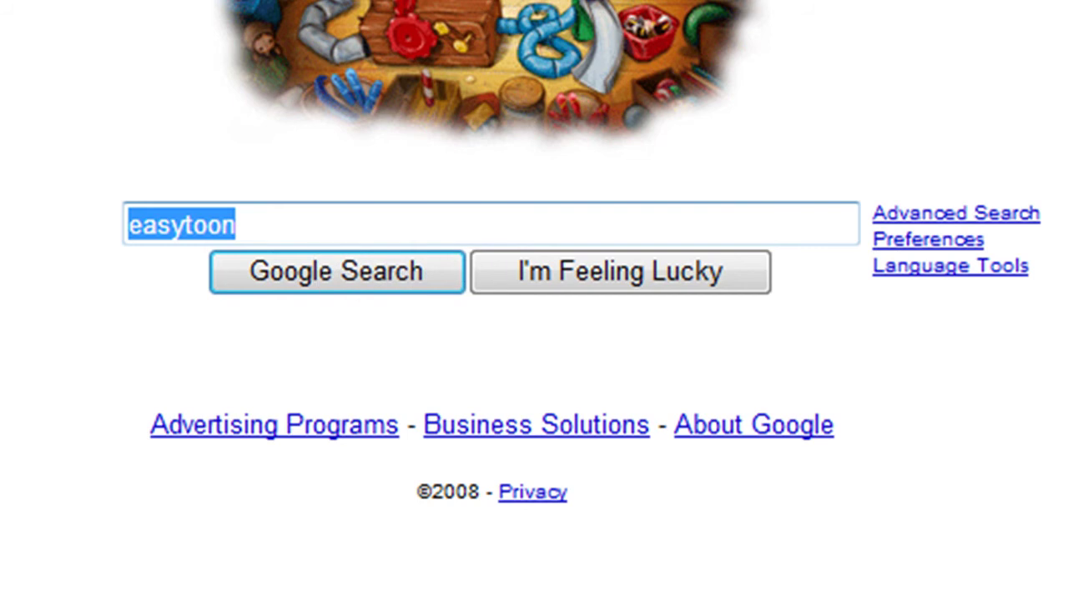
key("alt+Tab")
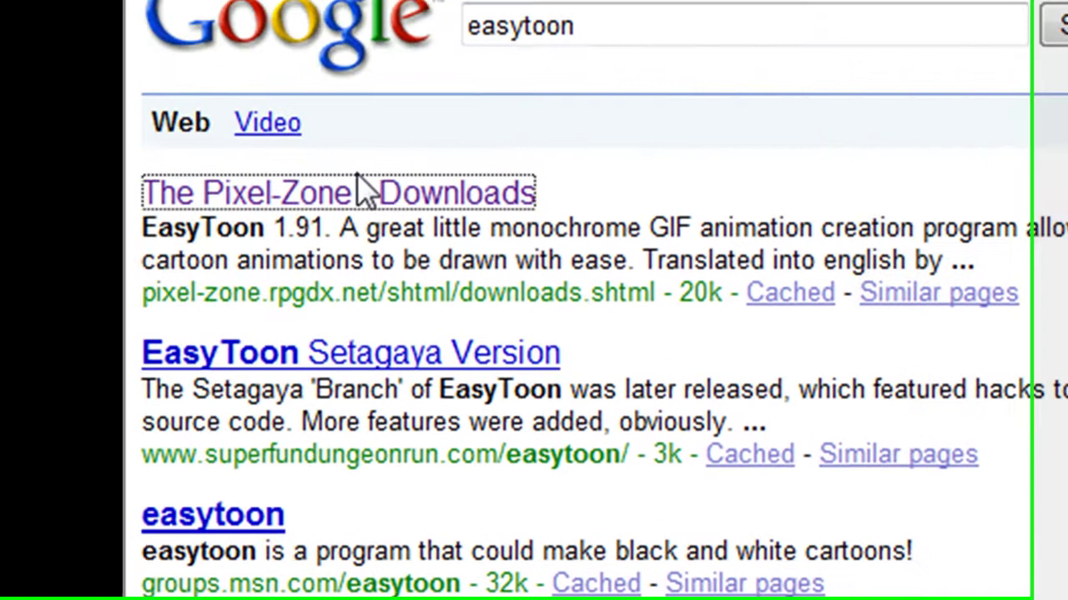
left_click(428, 200)
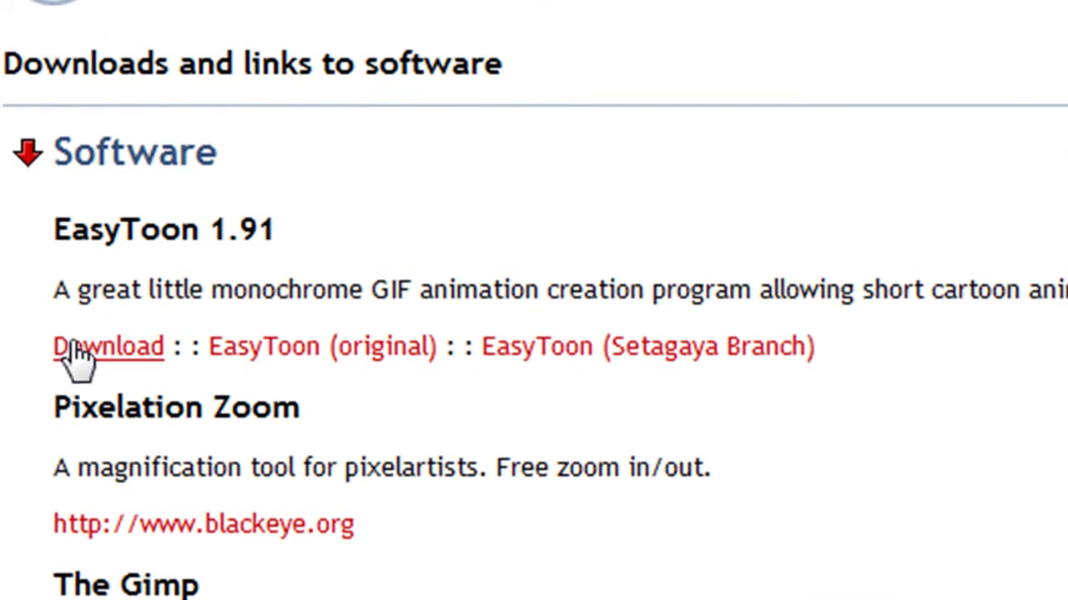
Step: Download and open the EasyToon 1.91 zip, then launch EasyToon.exe from the archive
left_click(129, 350)
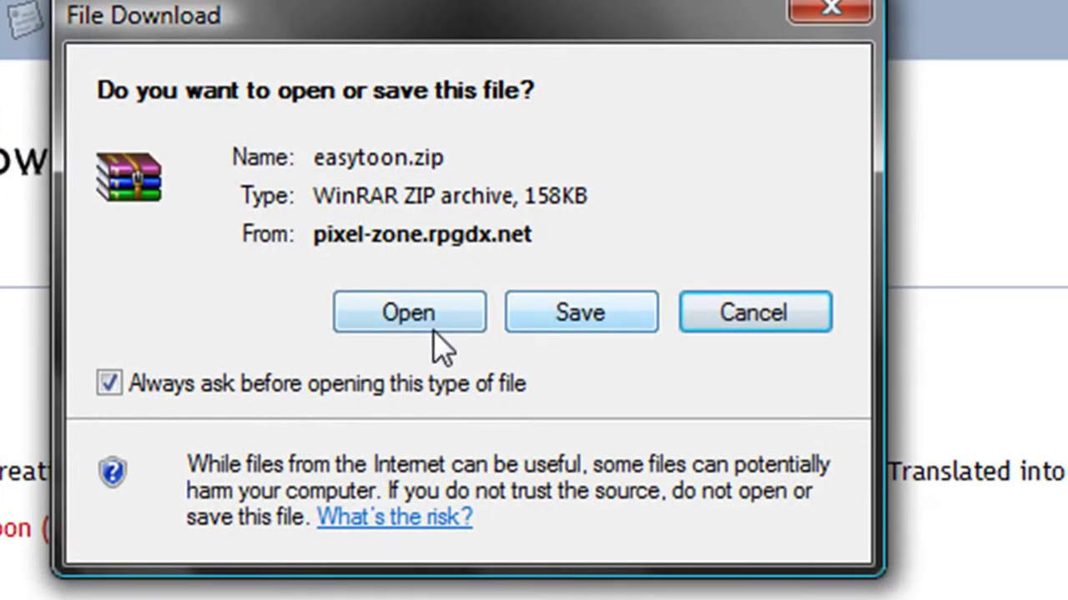
left_click(442, 318)
left_click(684, 502)
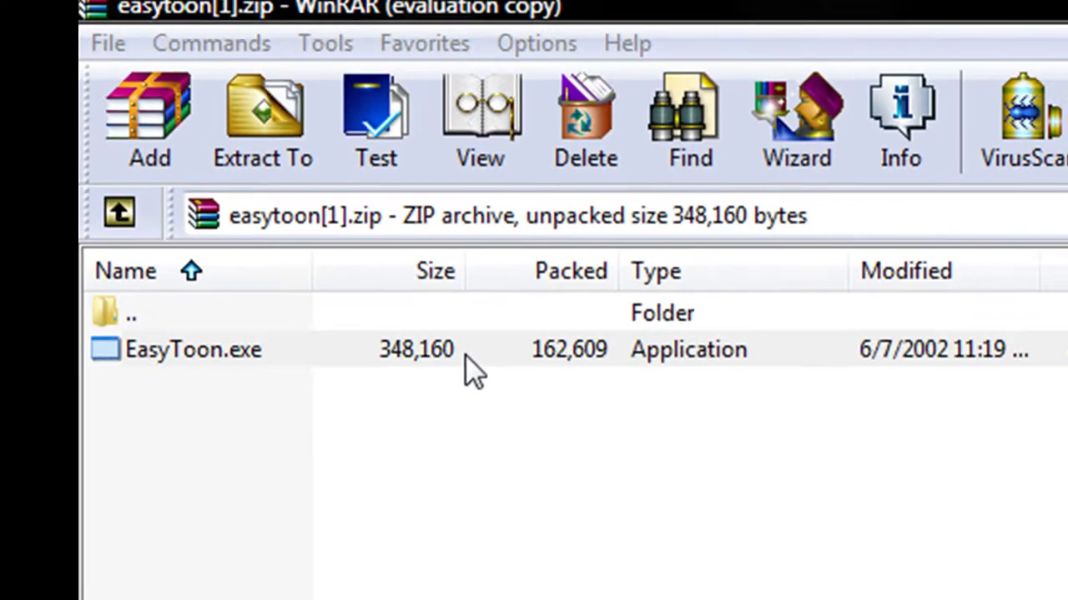
left_click(607, 288)
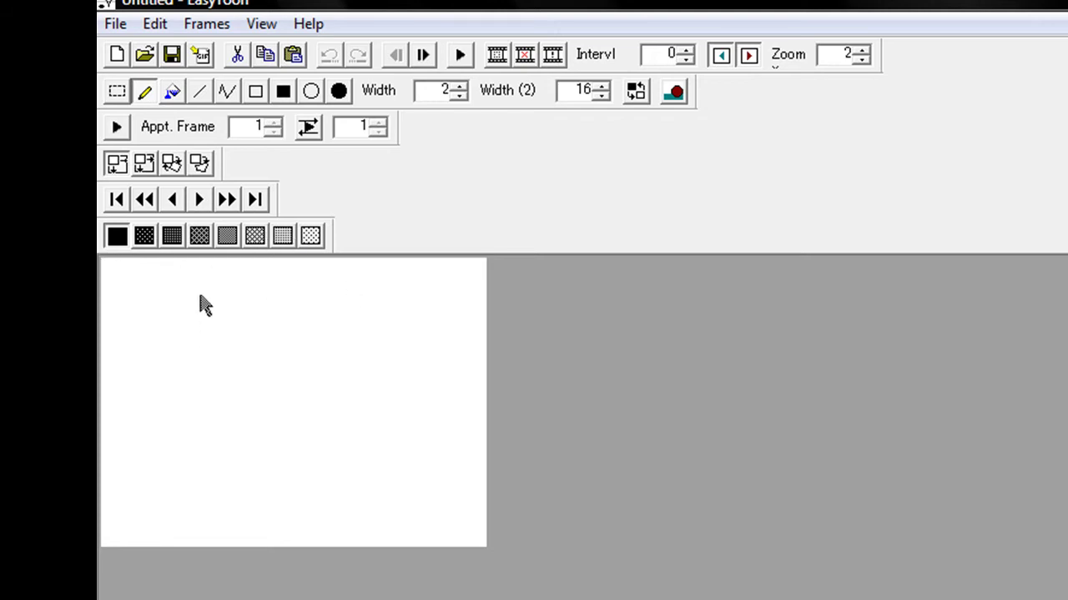
Step: Draw a circle for the ball and a horizontal floor line beneath it
mouse_move(200, 295)
left_mouse_down()
mouse_move(167, 338)
mouse_move(253, 359)
left_mouse_up()
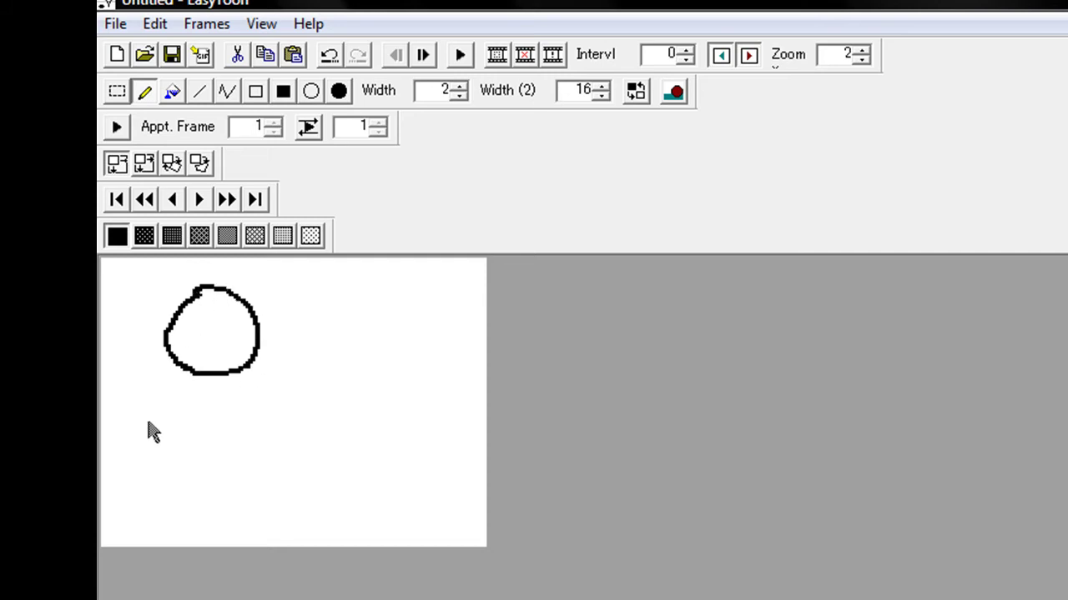
left_click_drag(105, 449, 328, 451)
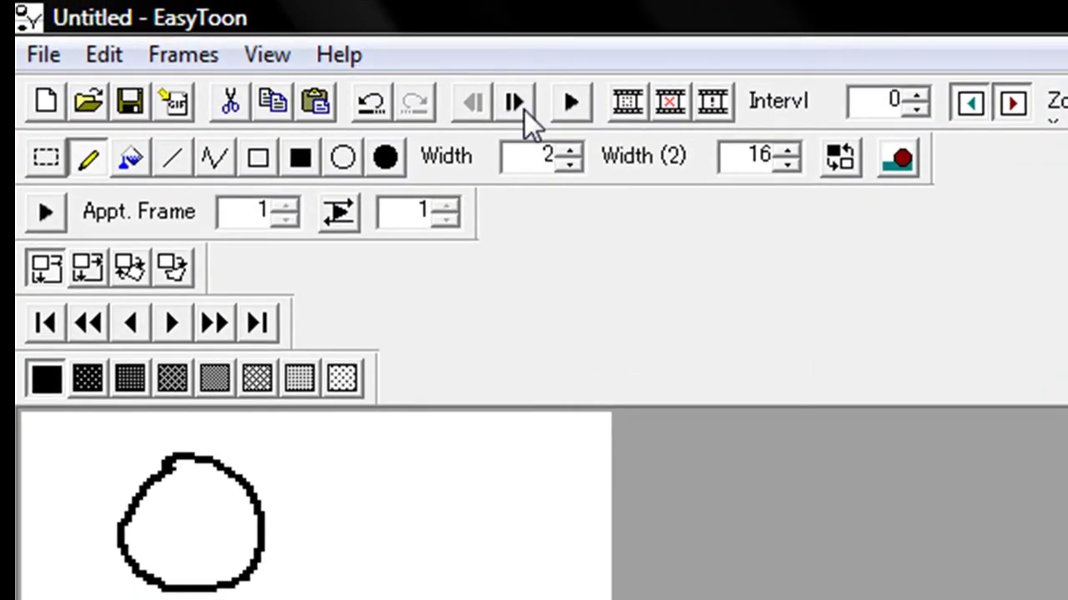
Step: Add two frames with the ball dropping and landing, retracing the floor line each time
left_click(524, 110)
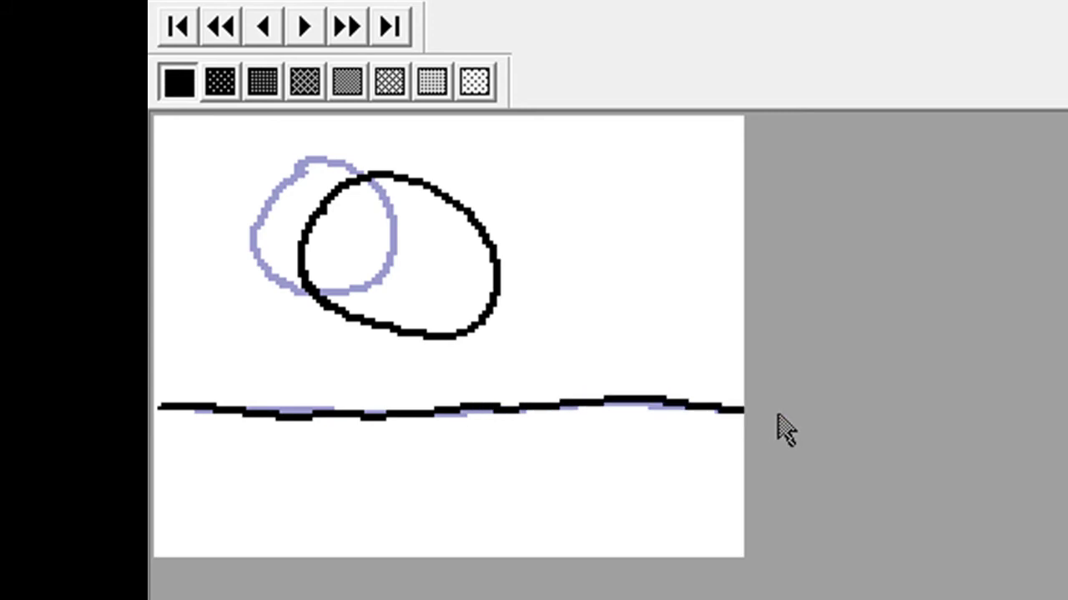
key("Right")
mouse_move(444, 244)
left_mouse_down()
mouse_move(556, 350)
mouse_move(465, 247)
left_mouse_up()
mouse_move(163, 409)
left_mouse_down()
mouse_move(574, 404)
mouse_move(798, 417)
left_mouse_up()
key("Right")
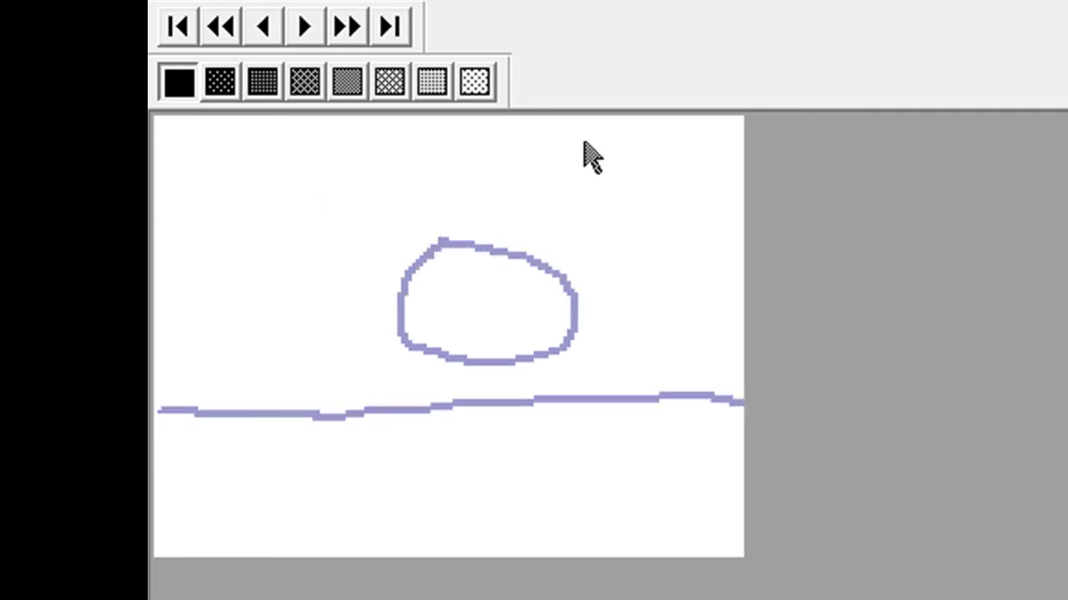
mouse_move(562, 292)
left_mouse_down()
mouse_move(506, 405)
mouse_move(648, 341)
mouse_move(558, 294)
left_mouse_up()
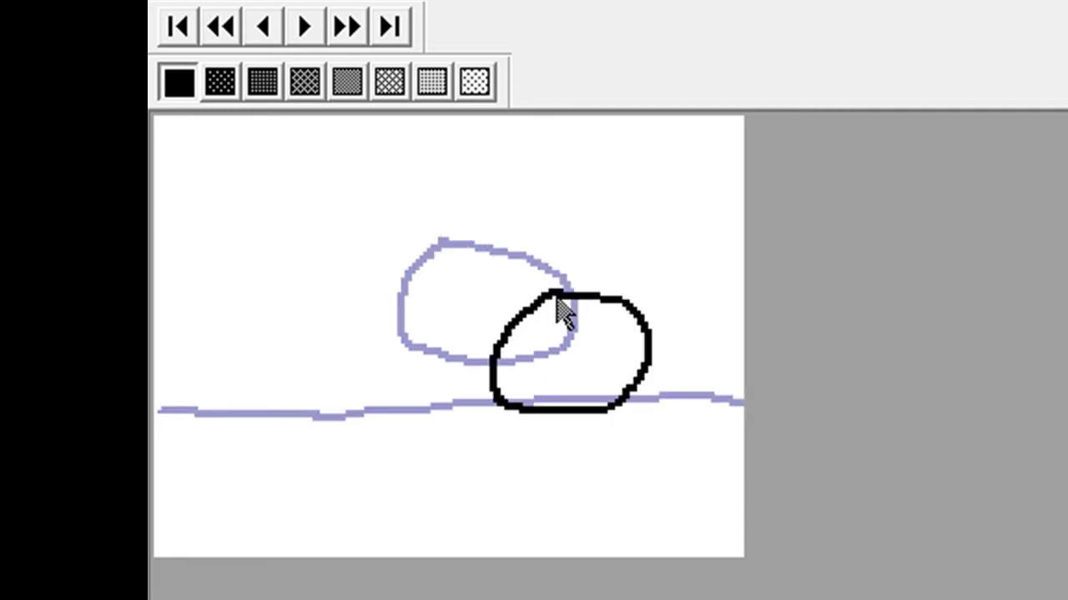
left_click_drag(180, 412, 509, 411)
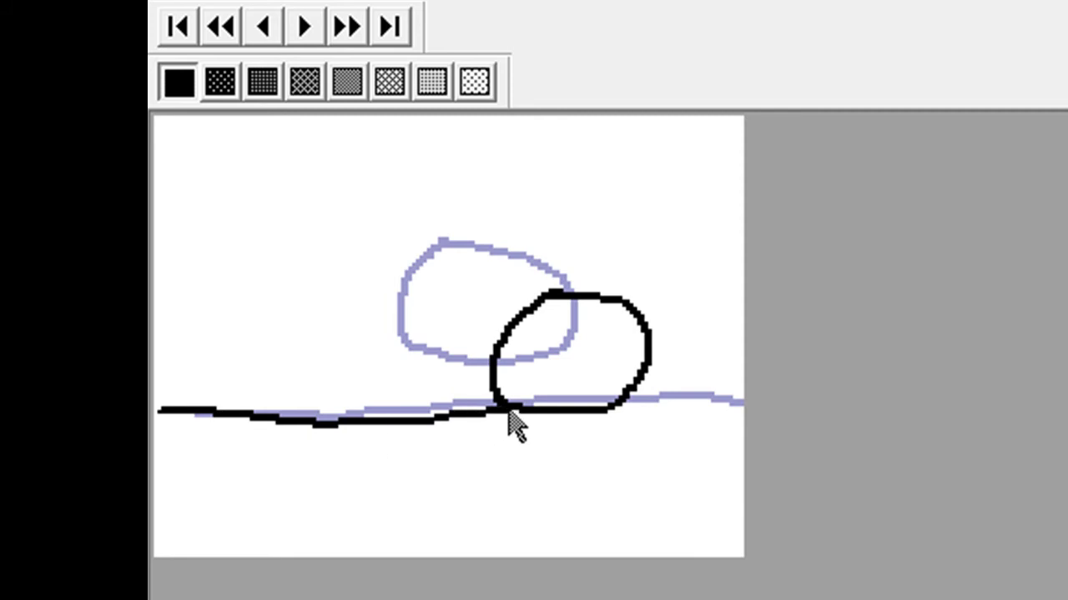
left_click_drag(594, 426, 834, 423)
Step: Add three more frames of the ball rising off the floor over retraced floor lines
key("Right")
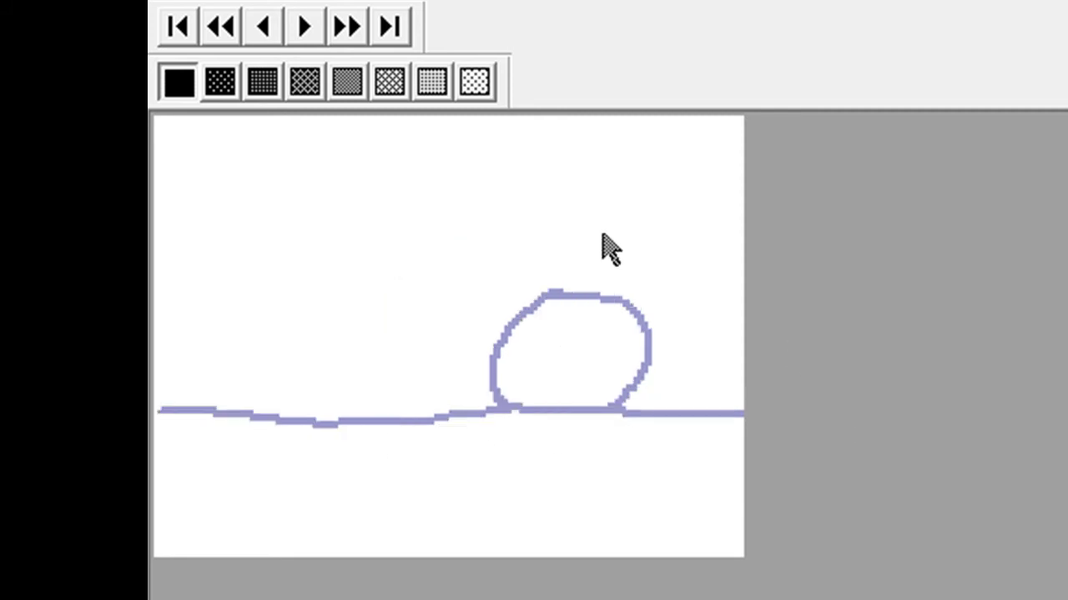
left_click_drag(161, 415, 740, 417)
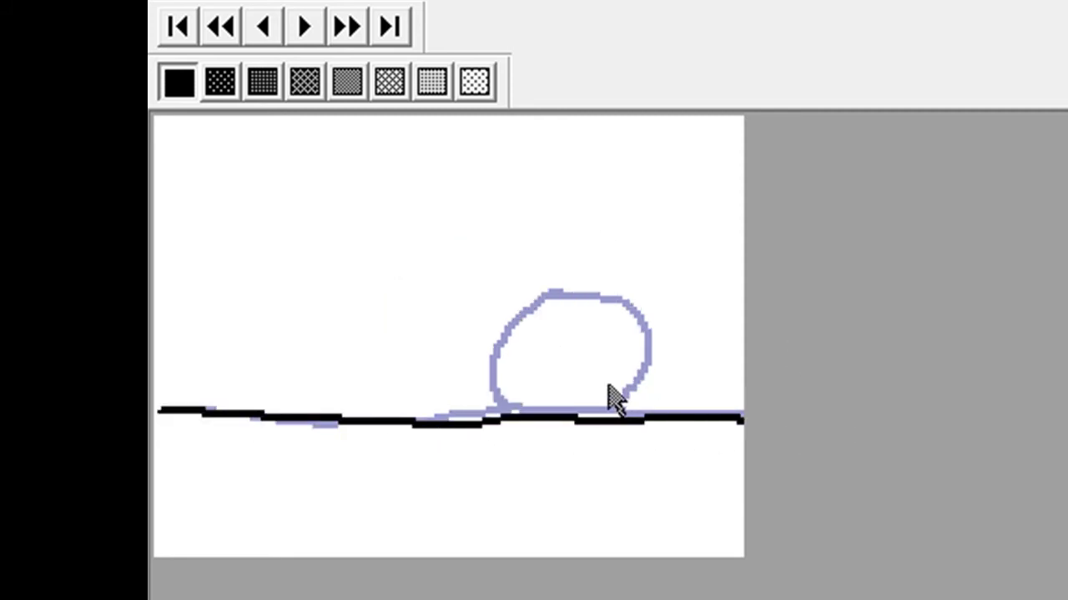
mouse_move(513, 302)
left_mouse_down()
mouse_move(460, 321)
mouse_move(561, 339)
mouse_move(497, 294)
left_mouse_up()
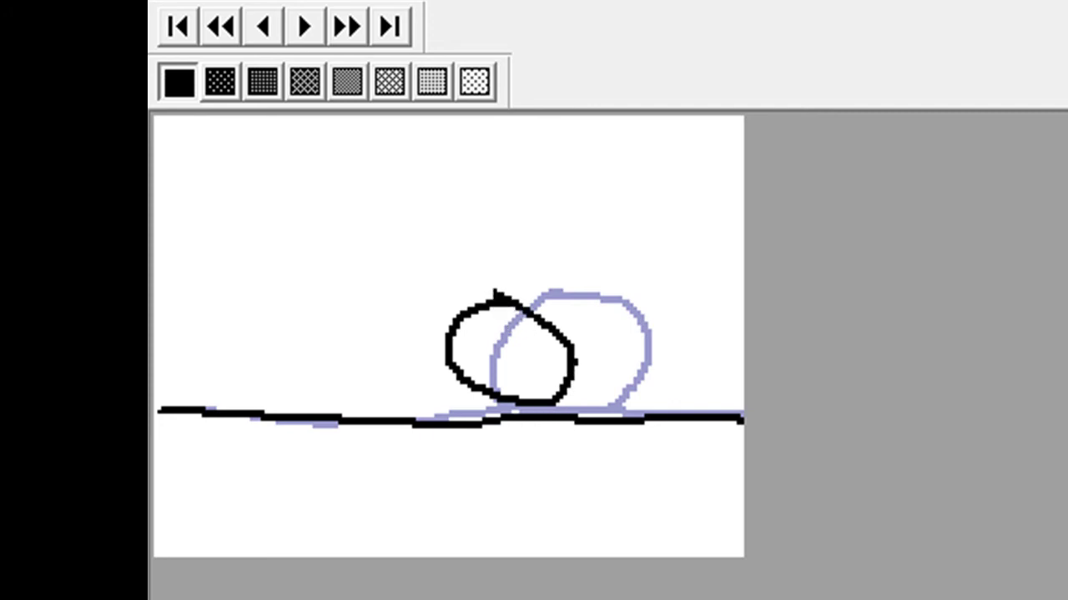
key("Right")
left_click_drag(155, 420, 746, 412)
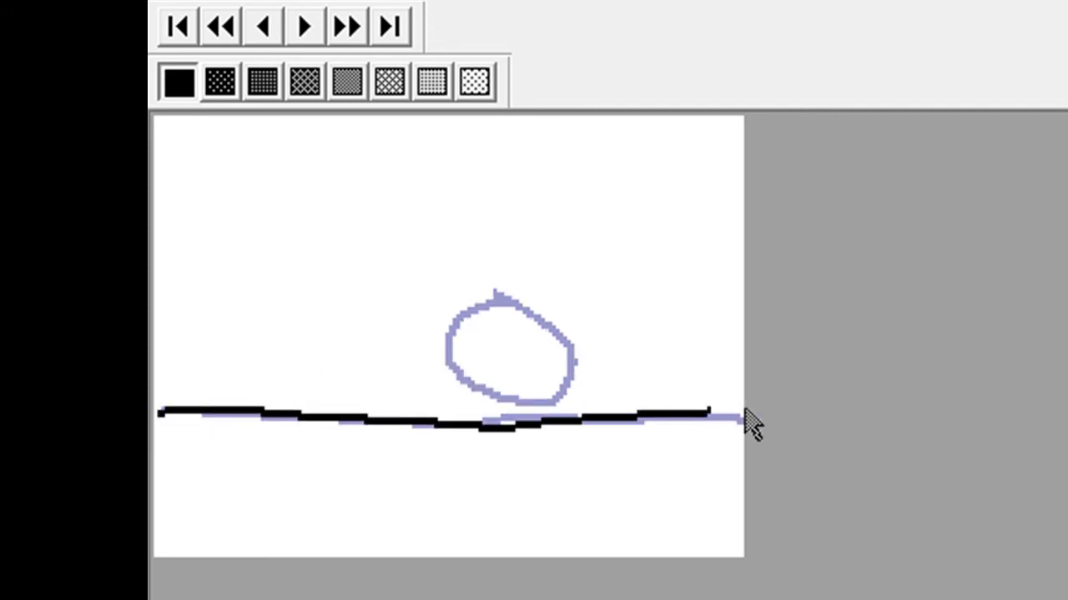
mouse_move(443, 269)
left_mouse_down()
mouse_move(457, 369)
mouse_move(451, 285)
left_mouse_up()
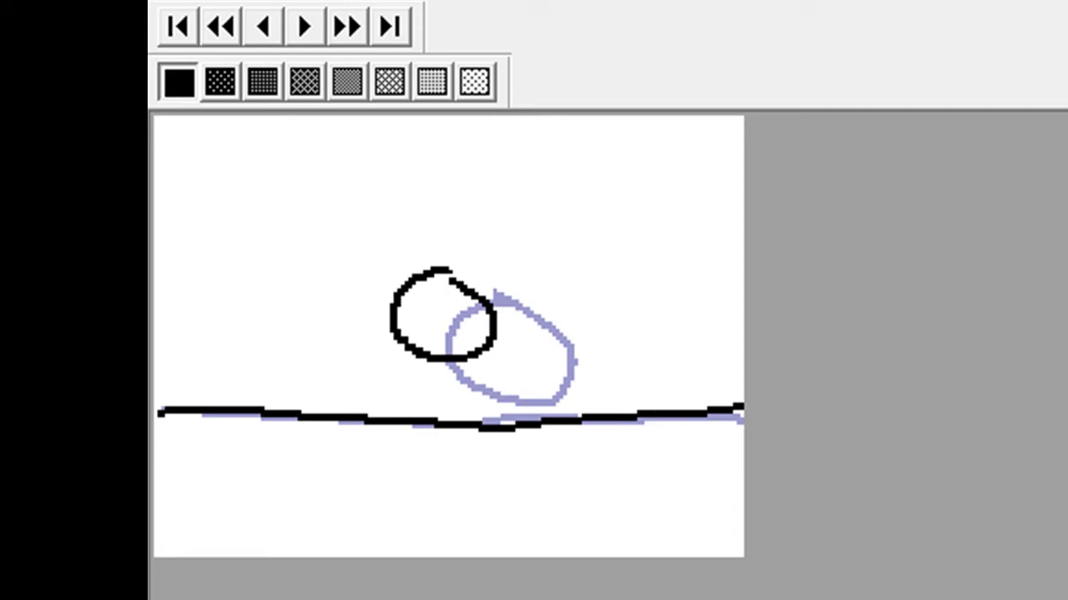
key("Right")
mouse_move(148, 410)
left_mouse_down()
mouse_move(565, 424)
mouse_move(744, 407)
left_mouse_up()
mouse_move(369, 233)
left_mouse_down()
mouse_move(440, 257)
mouse_move(356, 249)
left_mouse_up()
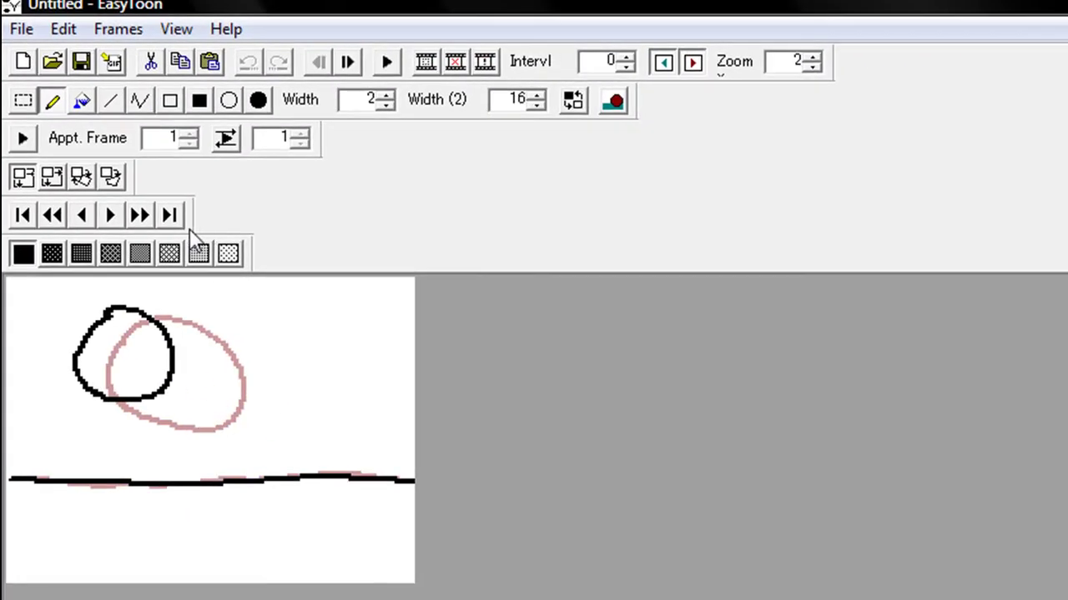
Step: Change the View > Time Interval between frames from 20 to 5
left_click(166, 219)
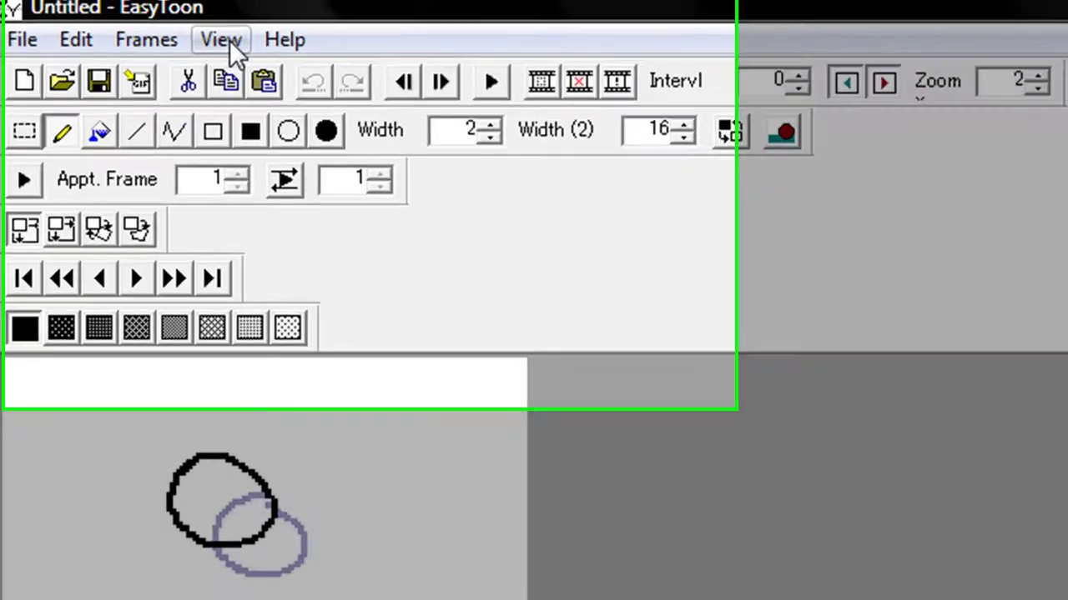
left_click(182, 31)
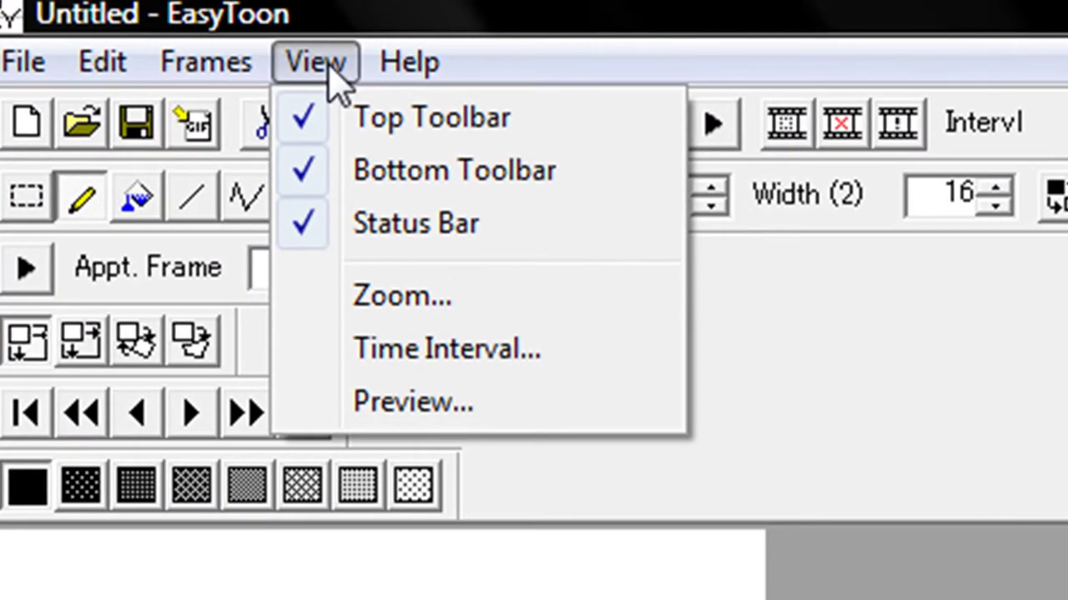
left_click(447, 349)
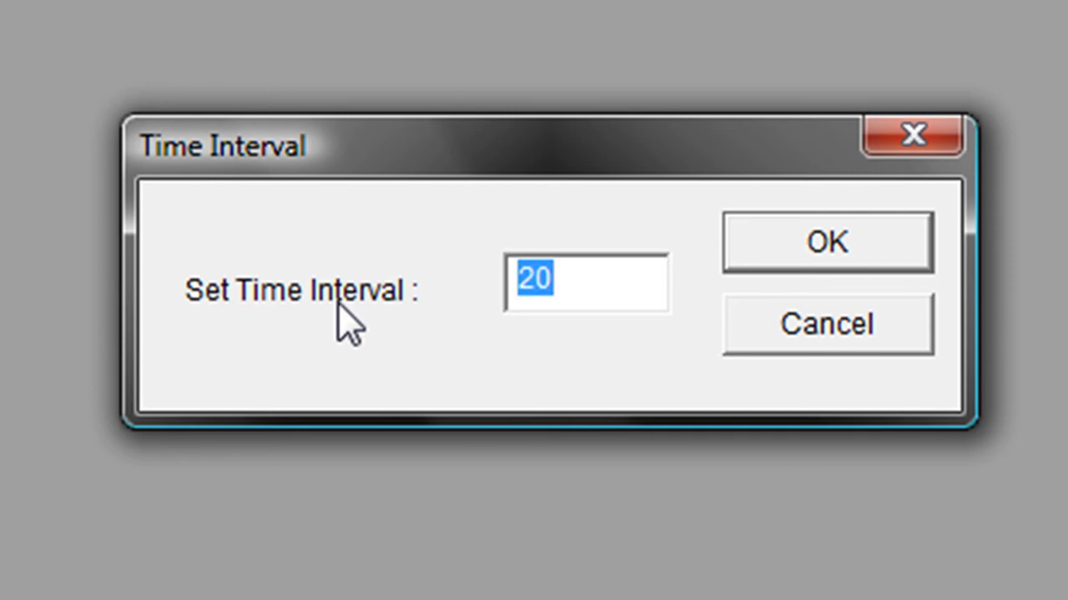
type("5")
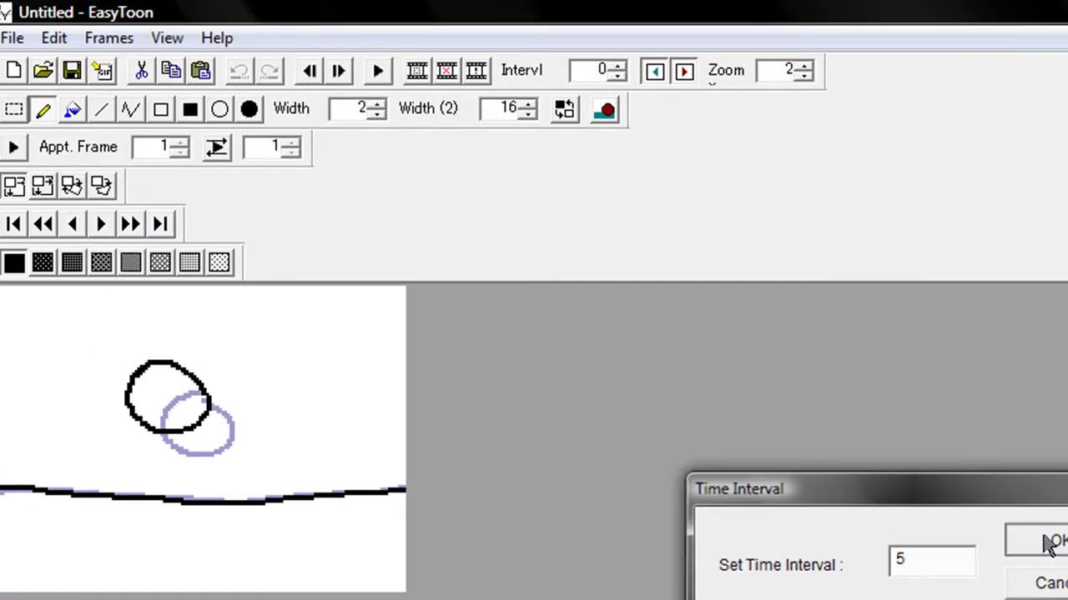
left_click(827, 242)
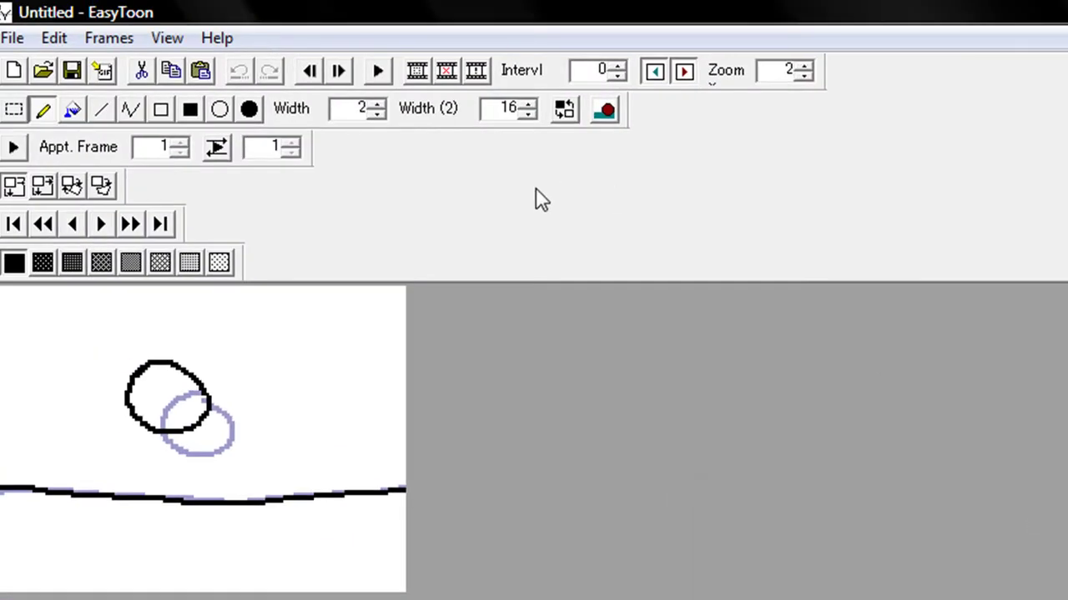
left_click(378, 70)
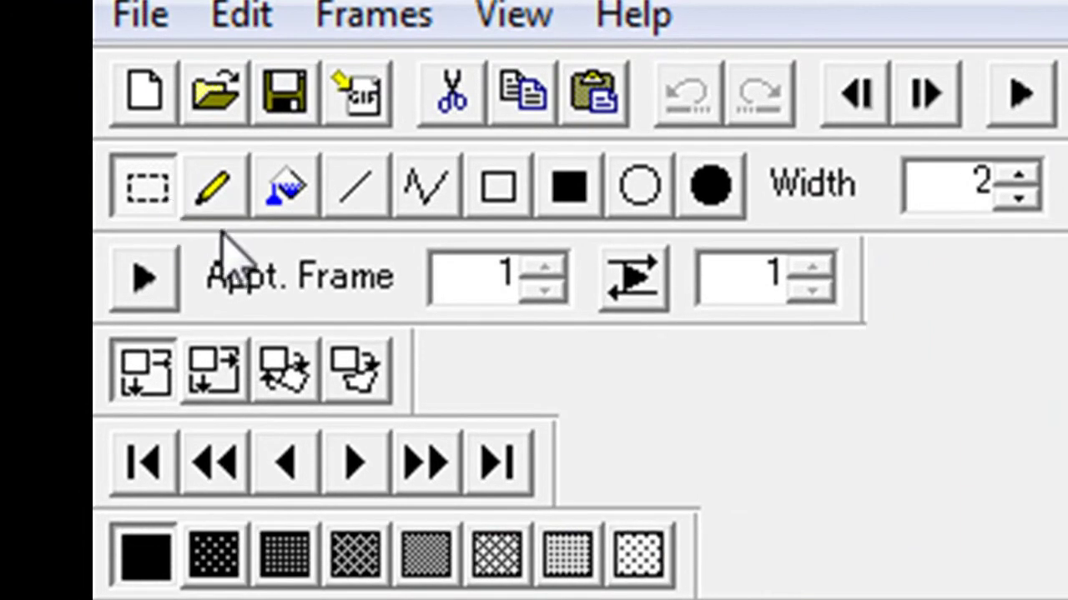
Step: Try each drawing tool in turn, from freehand through fill, lines, rectangles and ellipses
left_click(218, 200)
left_click(279, 200)
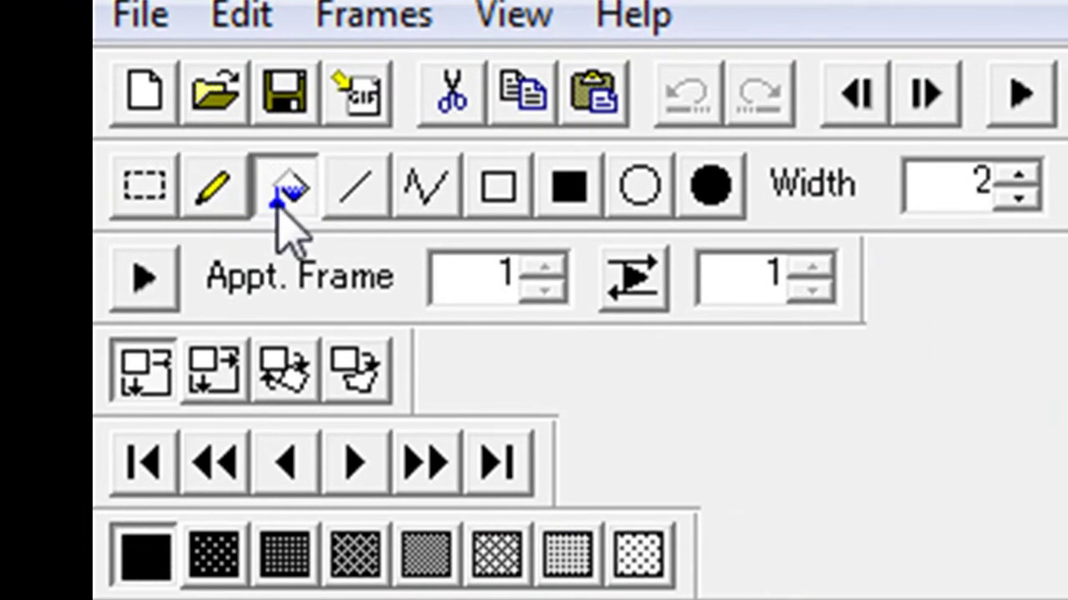
left_click(359, 205)
left_click(434, 198)
left_click(492, 204)
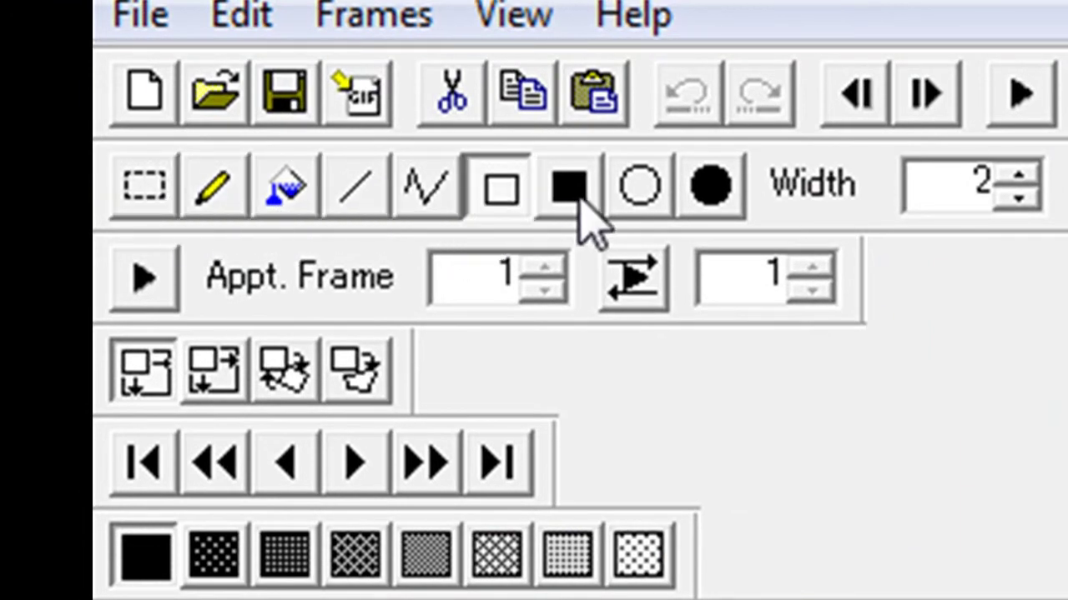
left_click(584, 206)
left_click(639, 191)
left_click(709, 190)
left_click(505, 200)
left_click(556, 208)
left_click(641, 194)
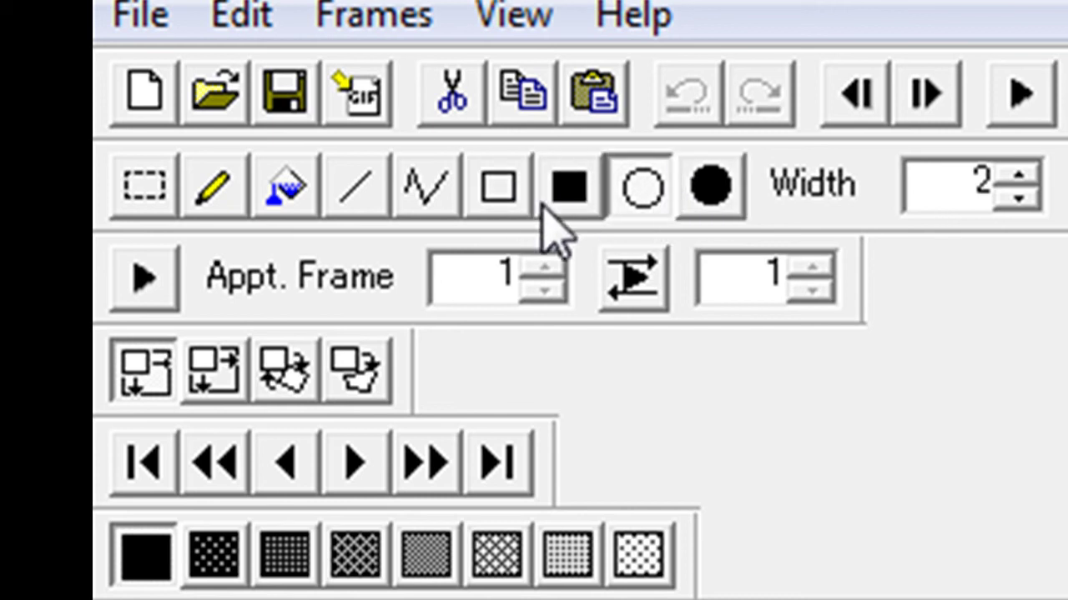
left_click(500, 200)
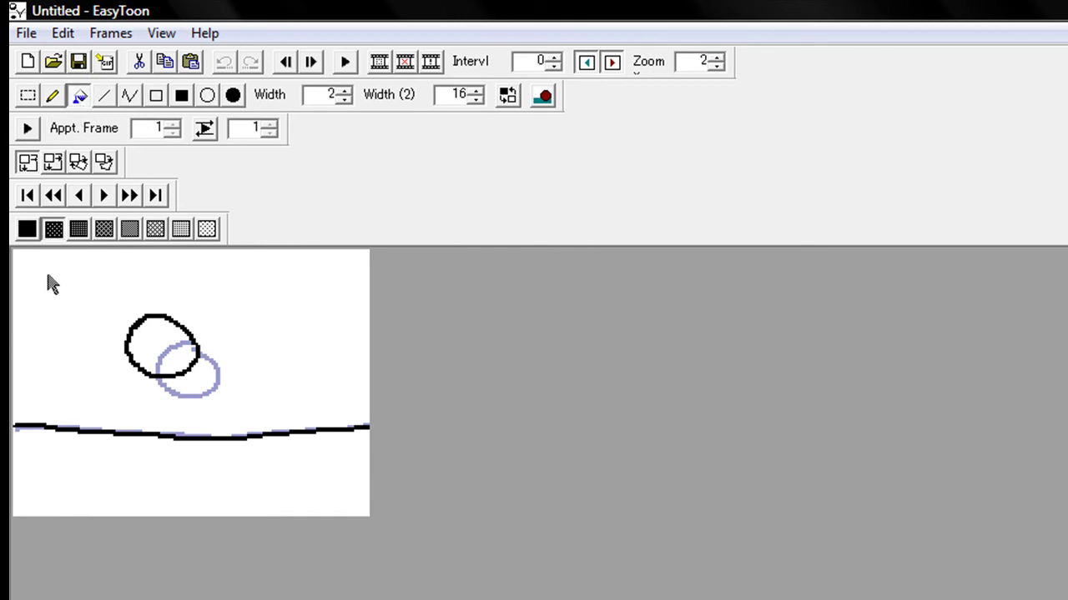
Step: Fill the sky, the area below the floor, and the ball with dotted shading
left_click(151, 294)
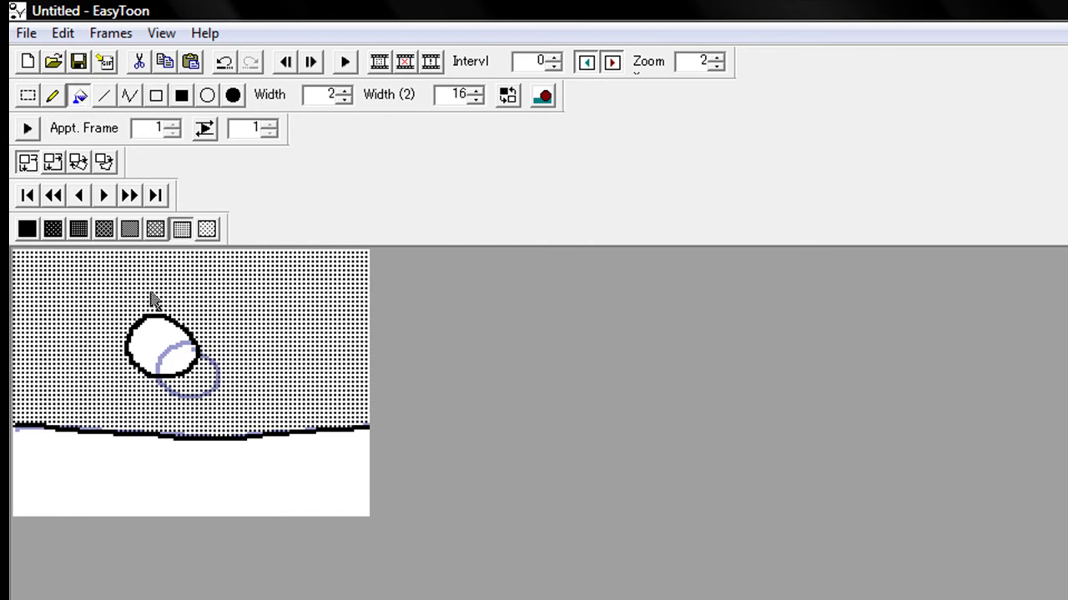
left_click(181, 484)
left_click(154, 354)
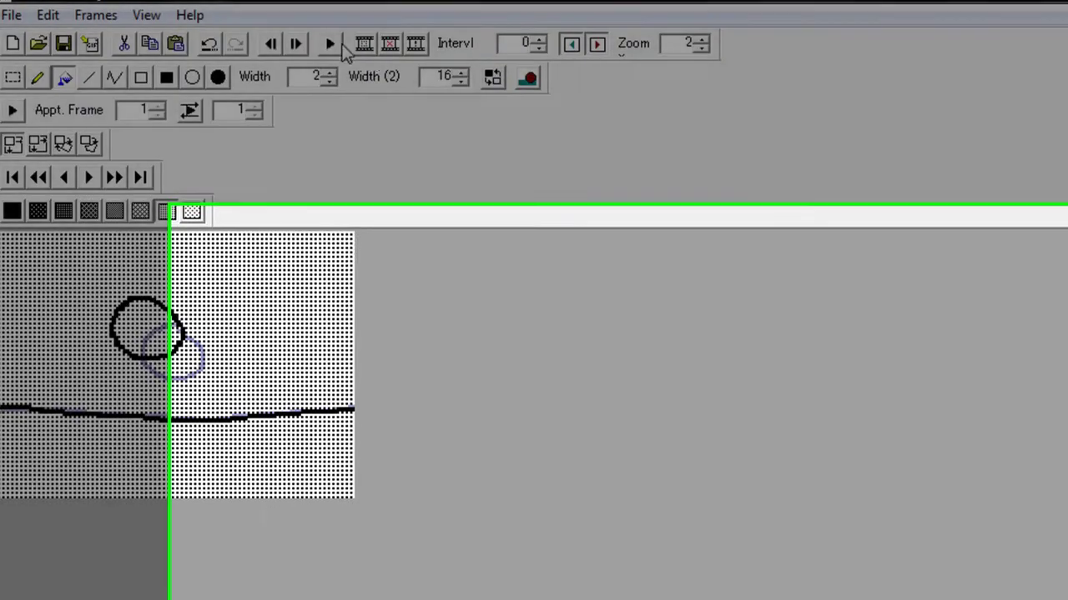
Step: Preview the animation, then export it as a GIF
left_click(345, 61)
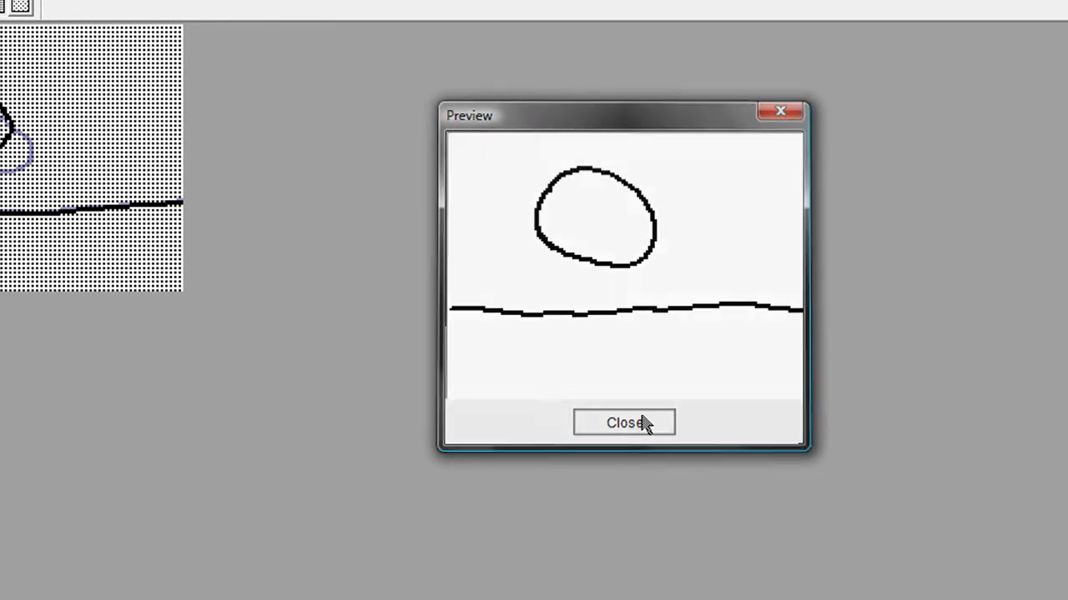
left_click(640, 421)
left_click(154, 48)
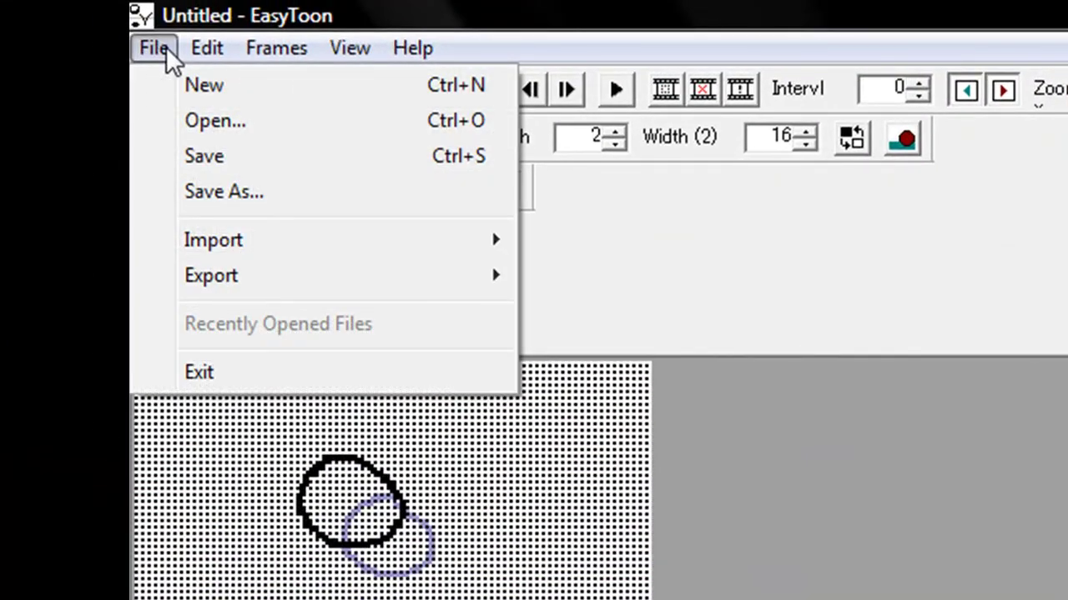
mouse_move(211, 275)
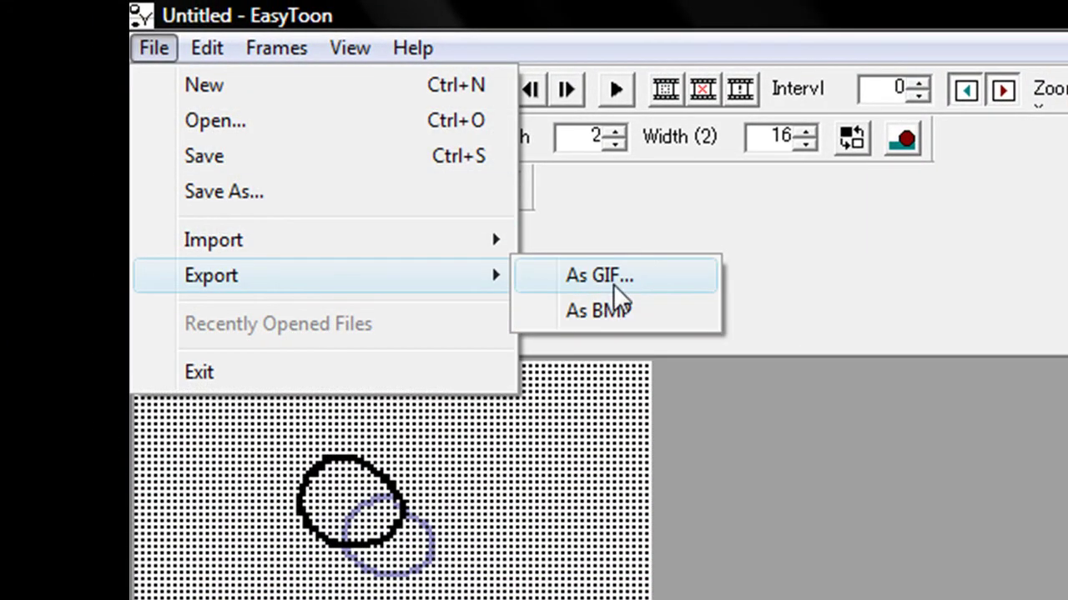
left_click(599, 275)
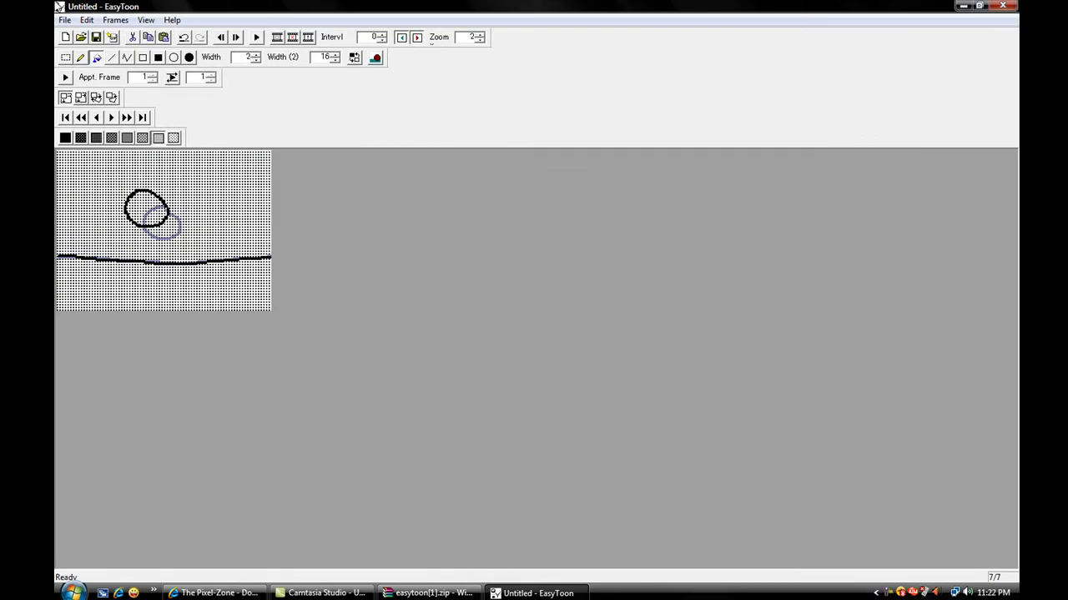
Step: Quit EasyToon, answering the save-changes prompt, and close the WinRAR archive window
left_click(997, 9)
left_click(539, 332)
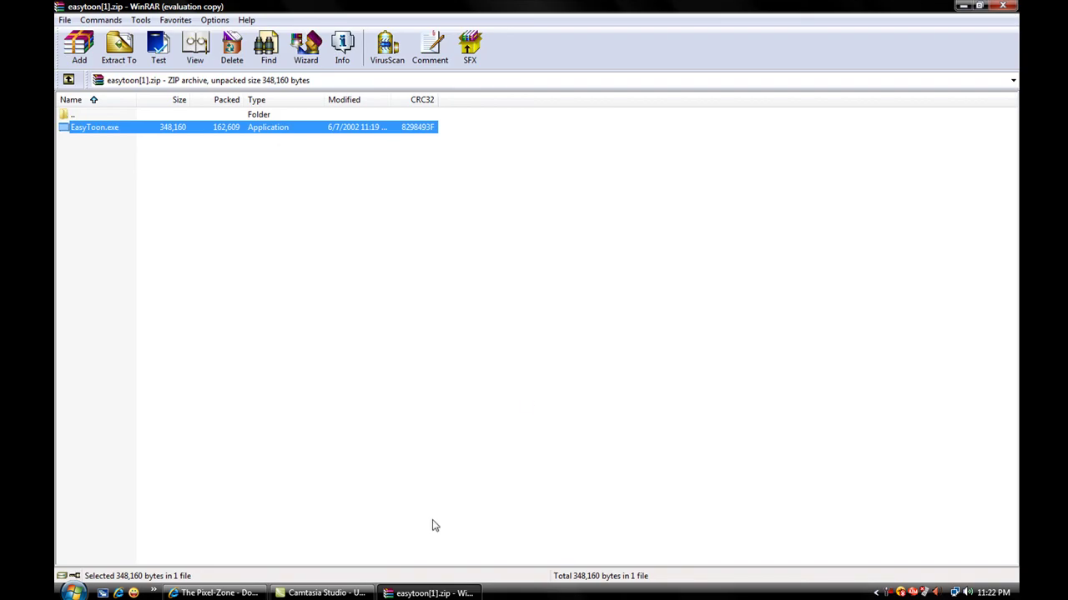
left_click(1000, 8)
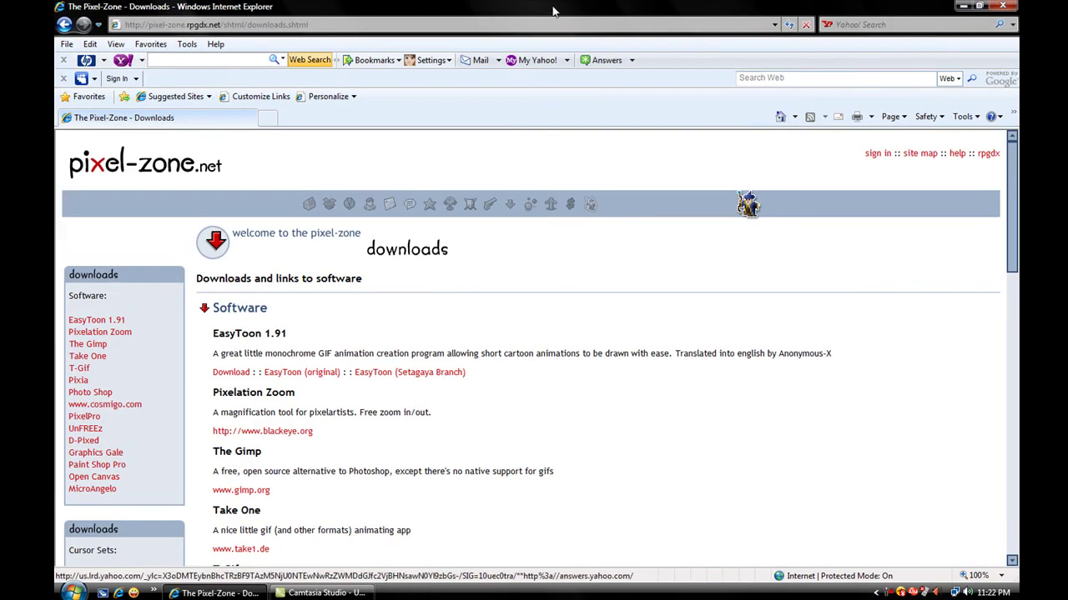